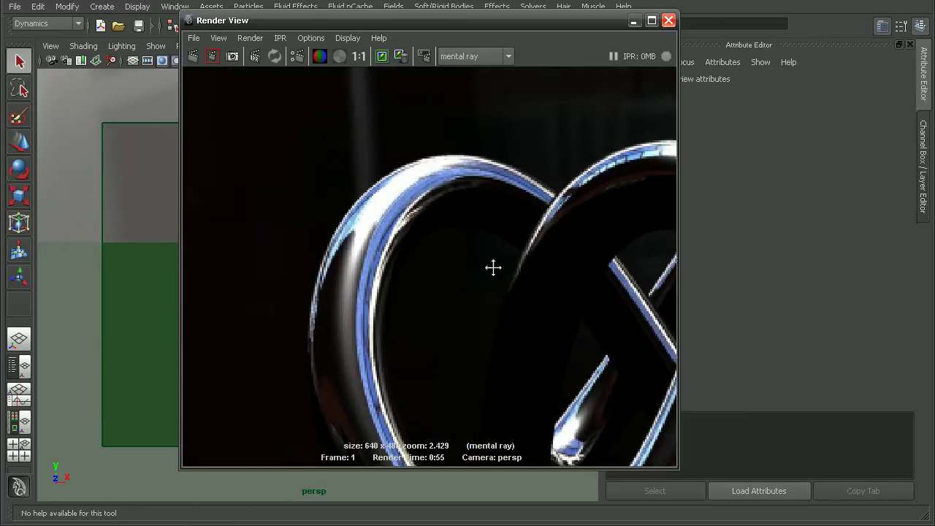
Examine the reflections along the knot's outer loop, lower curve and whole shape in the existing render.
alt+middle_drag(508, 233, 474, 288)
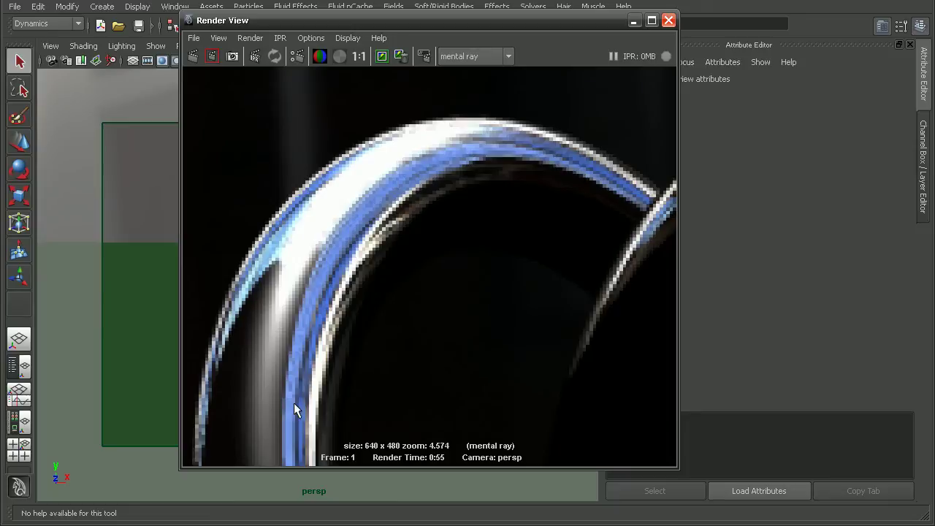
alt+middle_drag(515, 249, 507, 146)
alt+right_drag(424, 138, 285, 130)
alt+middle_drag(443, 358, 408, 128)
alt+middle_drag(507, 276, 516, 223)
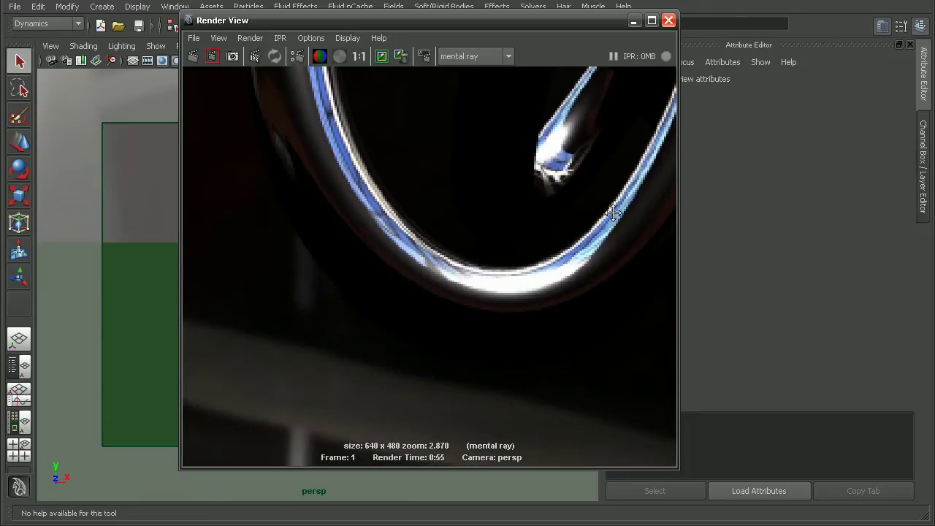
alt+middle_drag(572, 141, 511, 300)
alt+right_drag(578, 213, 366, 183)
alt+right_drag(661, 313, 403, 340)
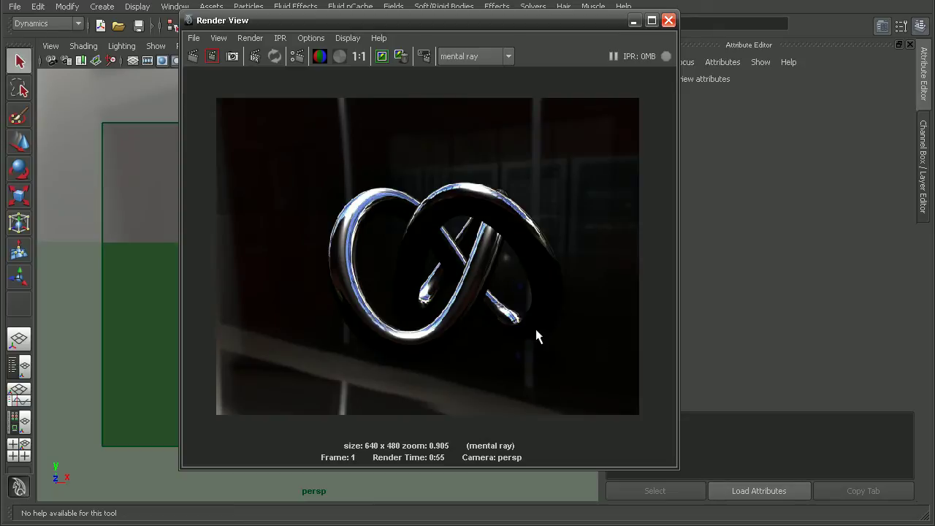
Turn off Visible In Reflections and Visible In Refractions in the ground plane's render stats.
click(669, 21)
click(494, 293)
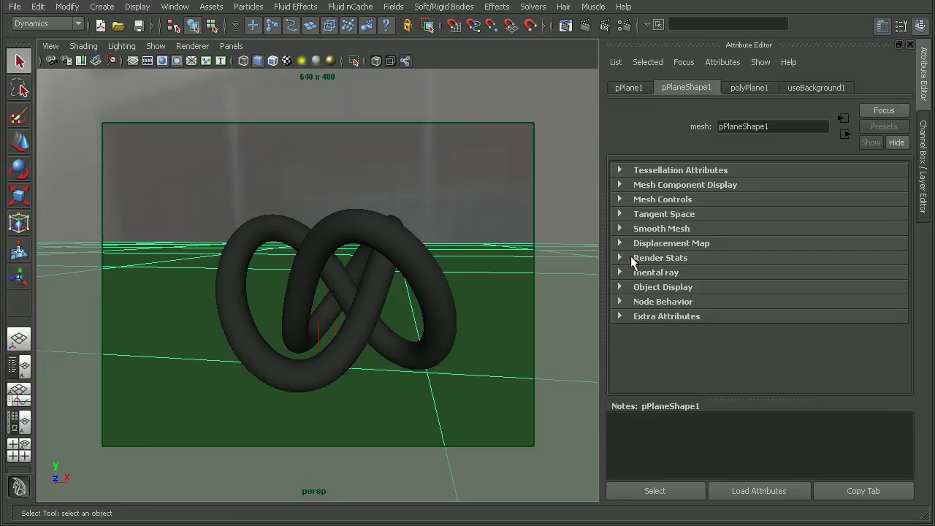
click(669, 259)
scroll(804, 274, down, 3)
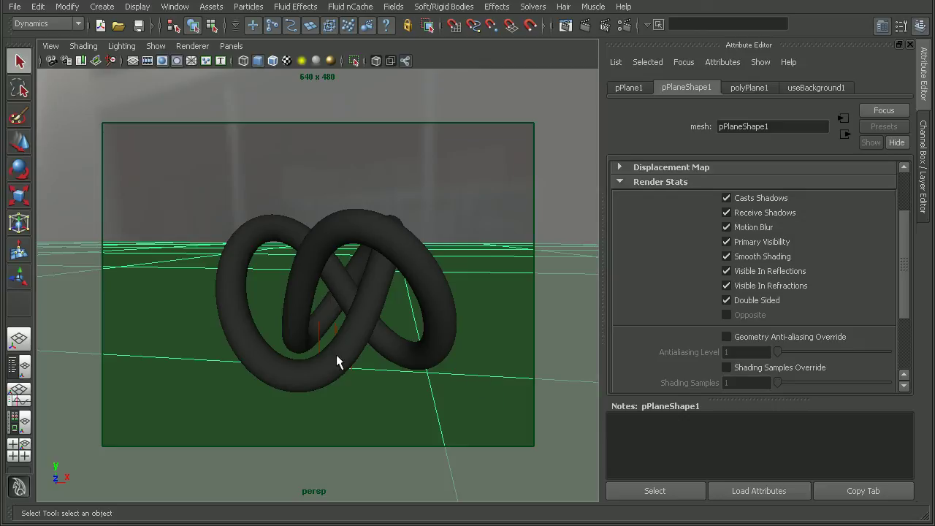
click(771, 271)
click(773, 285)
Re-render the perspective view and compare the knot's dark loops close up with the previous render.
click(567, 27)
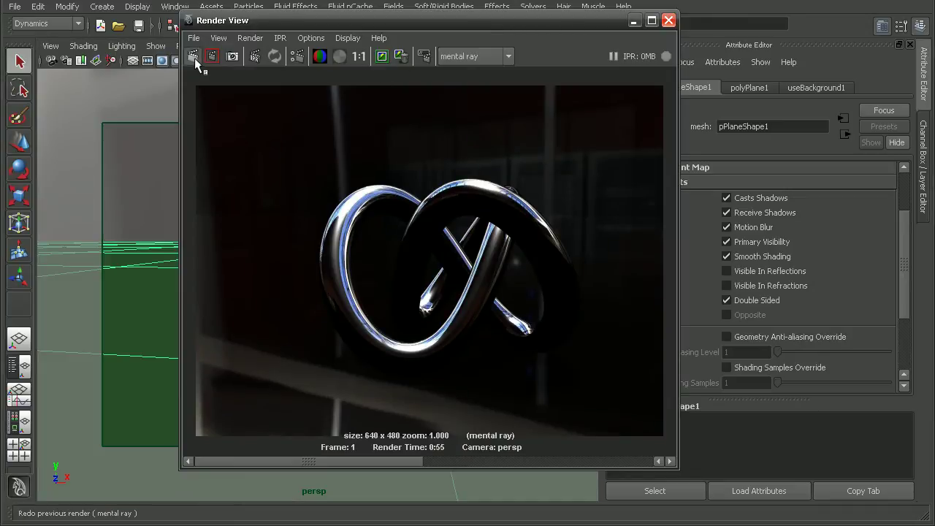
alt+right_drag(392, 228, 657, 281)
alt+middle_drag(496, 161, 464, 196)
alt+middle_drag(439, 140, 467, 66)
alt+middle_drag(549, 115, 552, 273)
alt+right_drag(552, 273, 416, 278)
alt+middle_drag(544, 257, 577, 261)
alt+right_drag(577, 260, 412, 386)
click(472, 461)
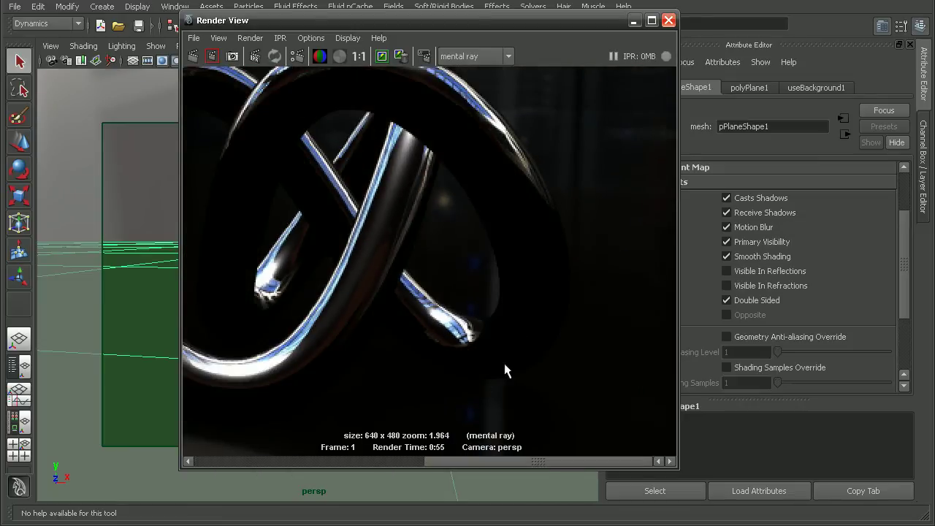
click(321, 460)
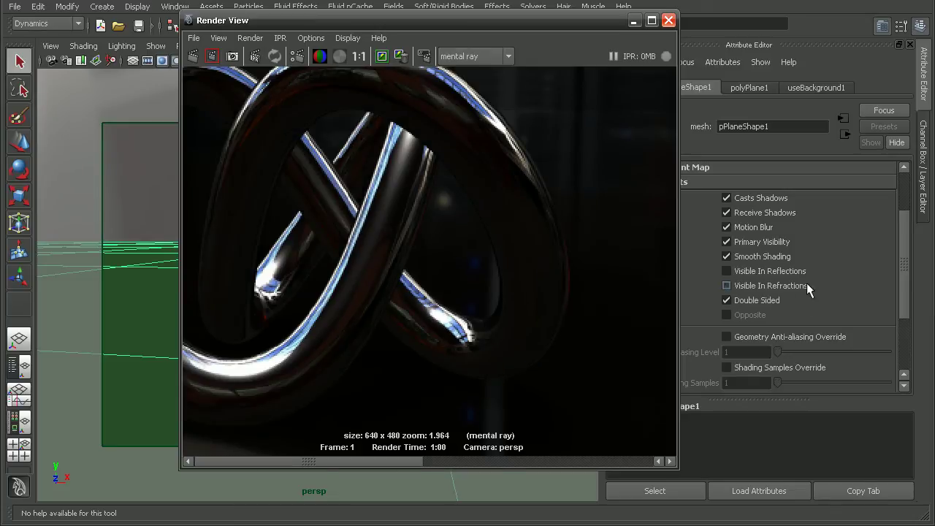
Move the render window aside and view the full knot in the new render.
drag(451, 16, 602, 21)
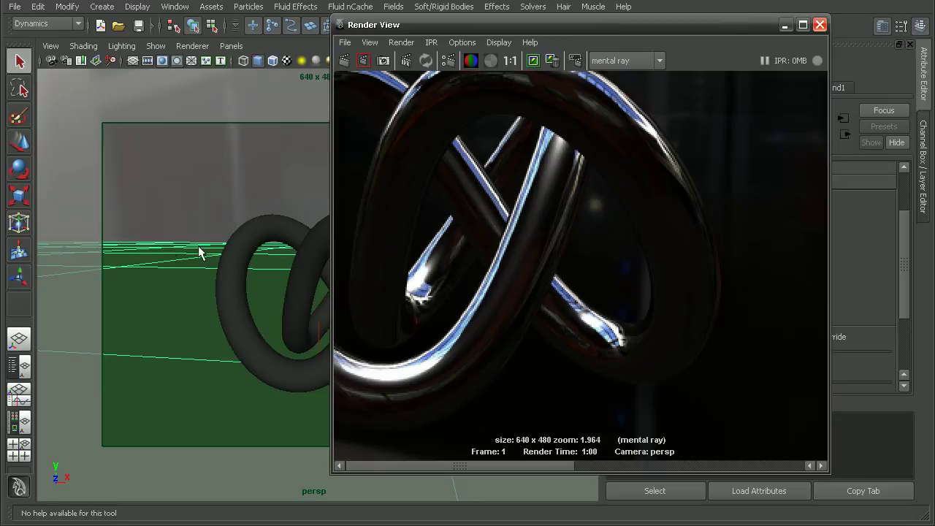
alt+right_drag(509, 314, 477, 313)
alt+middle_drag(477, 313, 589, 308)
alt+right_drag(589, 308, 577, 305)
alt+middle_drag(577, 306, 539, 301)
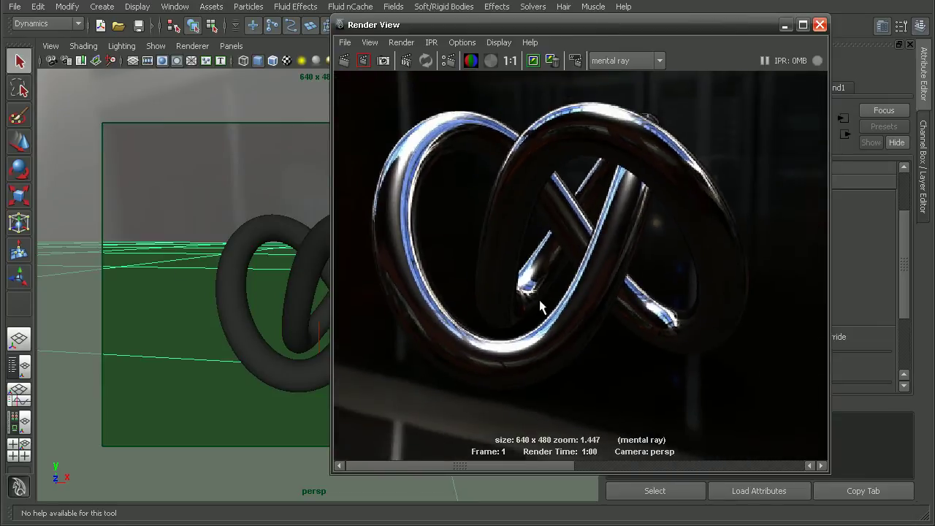
Display the render's alpha channel and examine the shadow and surrounding ground area beneath the knot.
click(491, 60)
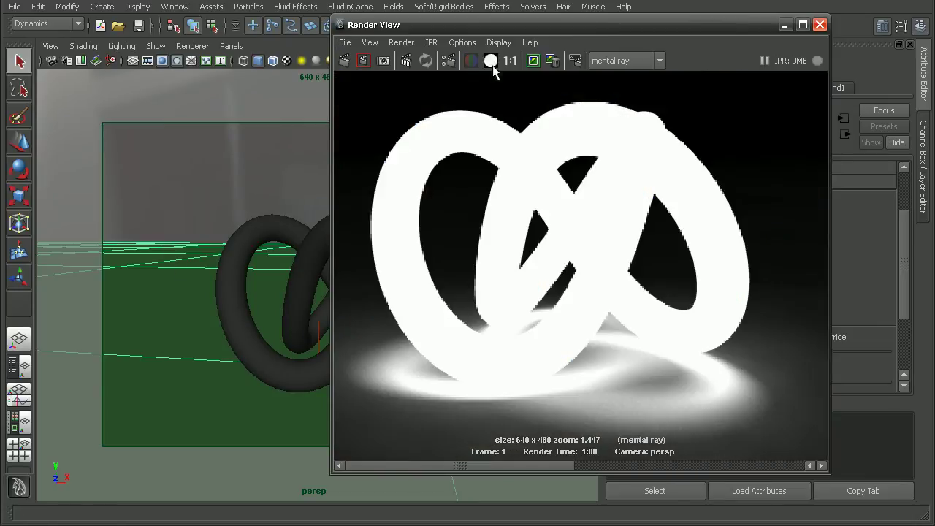
alt+middle_drag(584, 332, 604, 312)
alt+right_drag(603, 311, 544, 301)
alt+middle_drag(560, 316, 533, 330)
alt+right_drag(533, 331, 559, 346)
alt+middle_drag(558, 347, 644, 332)
alt+middle_drag(780, 371, 568, 370)
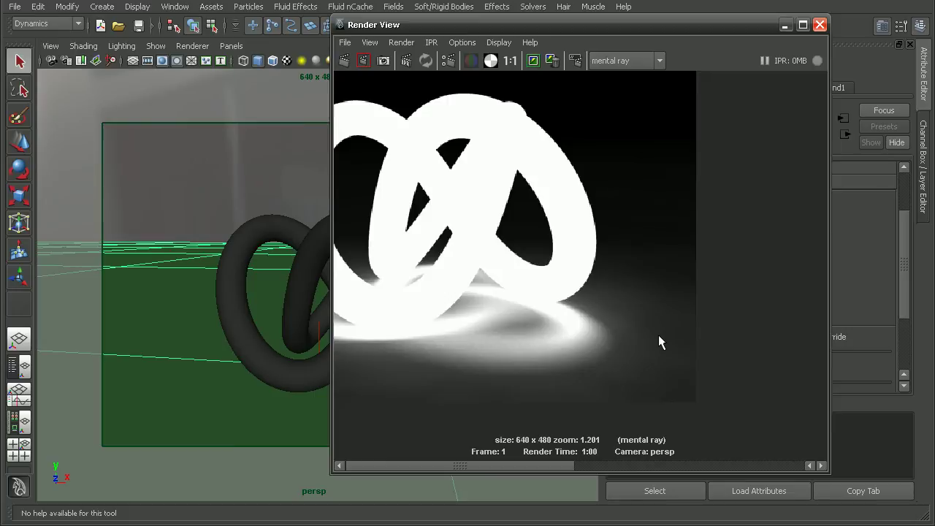
alt+middle_drag(511, 323, 639, 337)
alt+right_drag(639, 338, 585, 344)
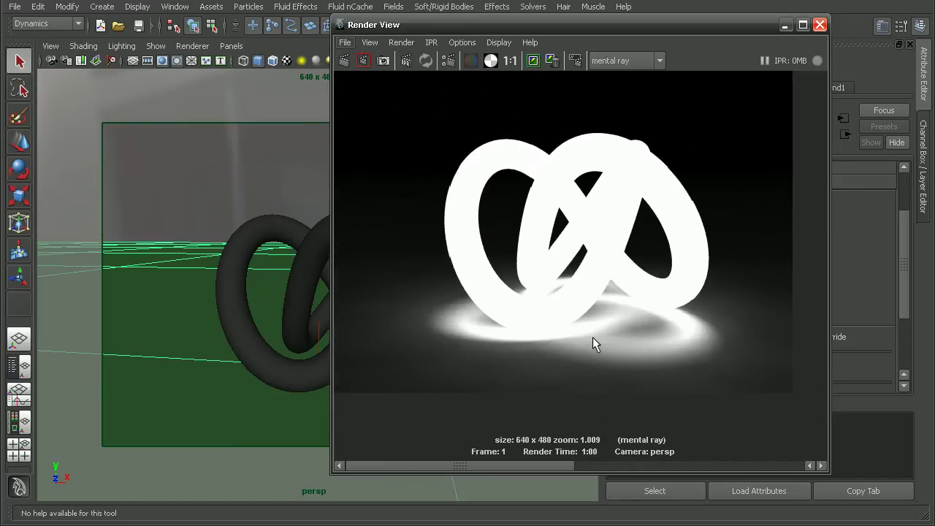
alt+middle_drag(460, 359, 494, 293)
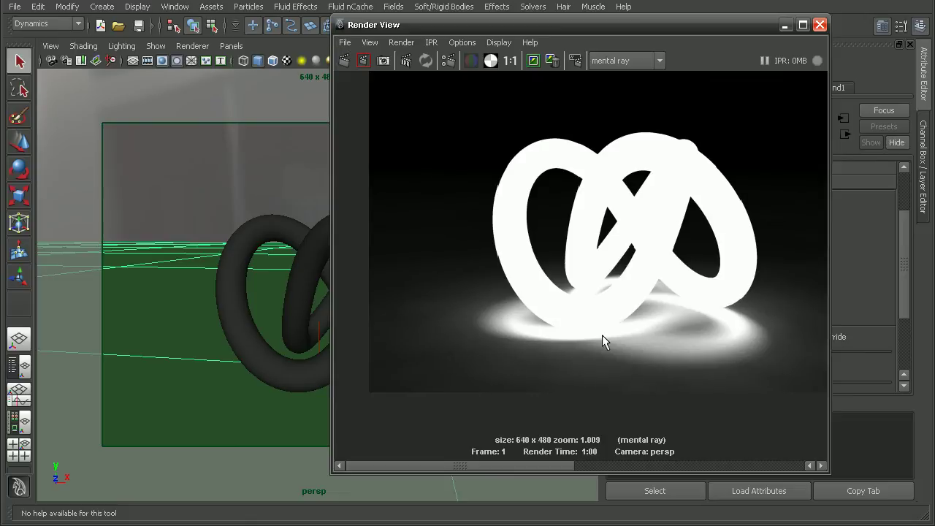
alt+middle_drag(604, 341, 580, 343)
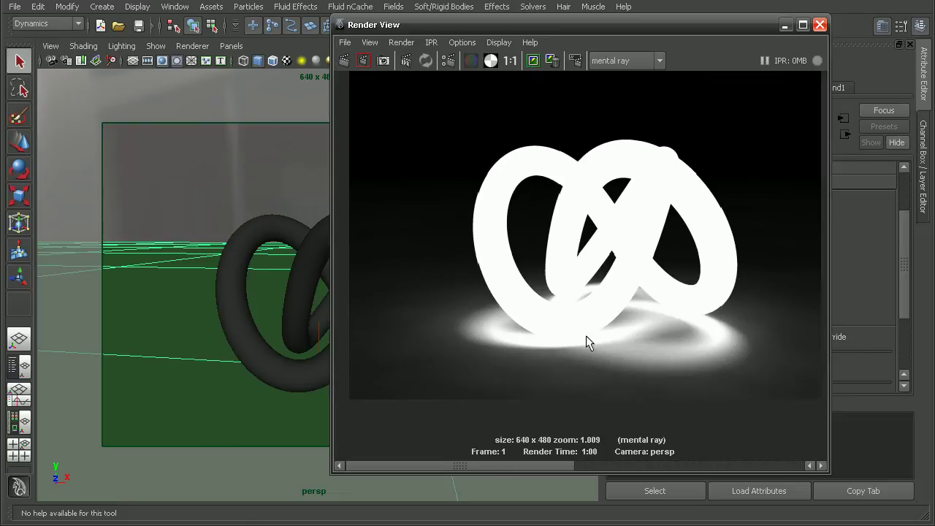
Disable Final Gathering in the mental ray render features and close the render settings.
click(820, 24)
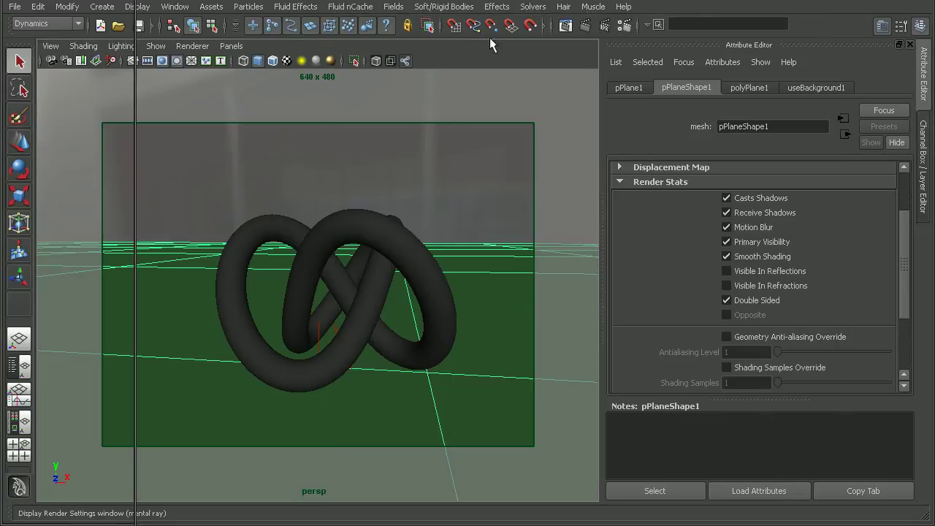
click(139, 24)
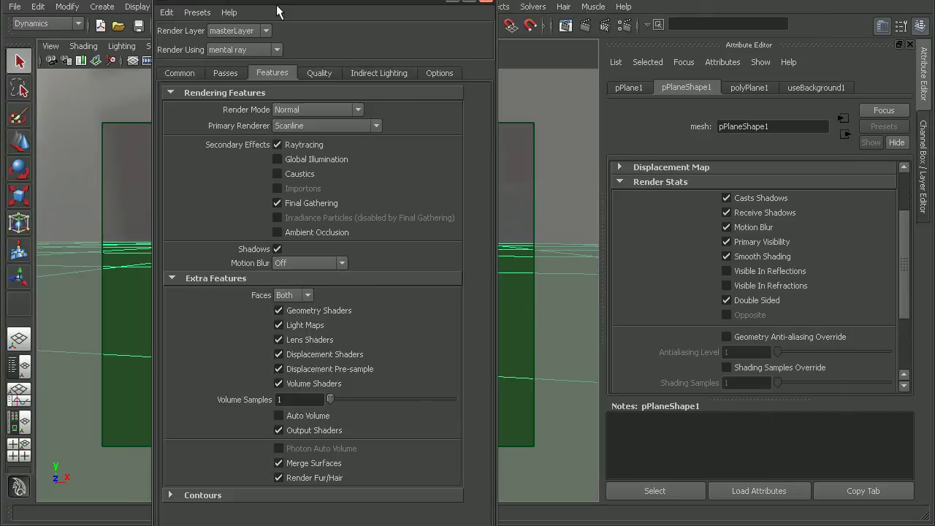
click(295, 201)
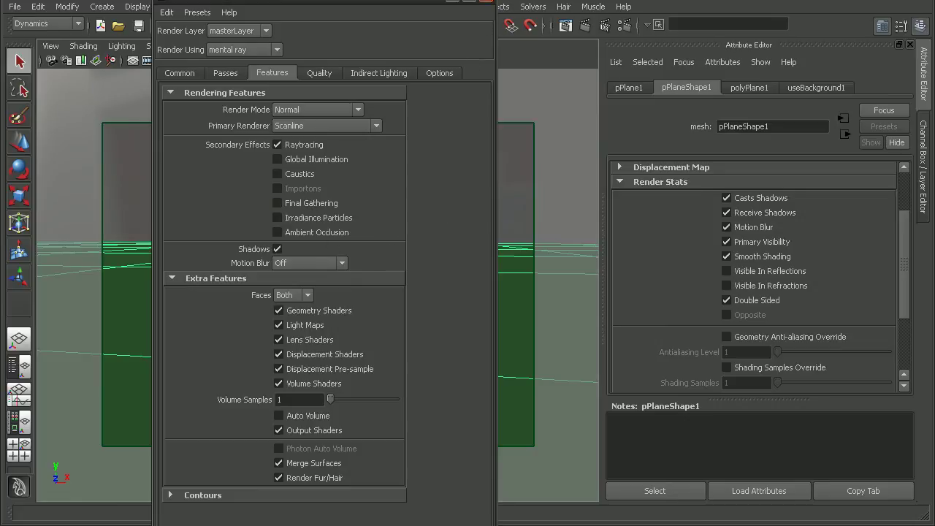
click(486, 2)
Return the render display to its colour channels and re-render the perspective view.
click(564, 27)
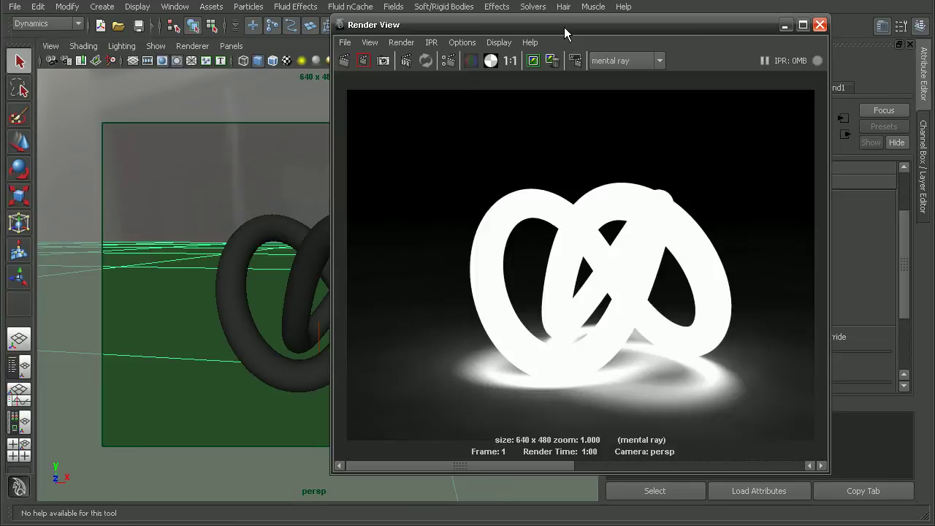
click(471, 61)
click(342, 64)
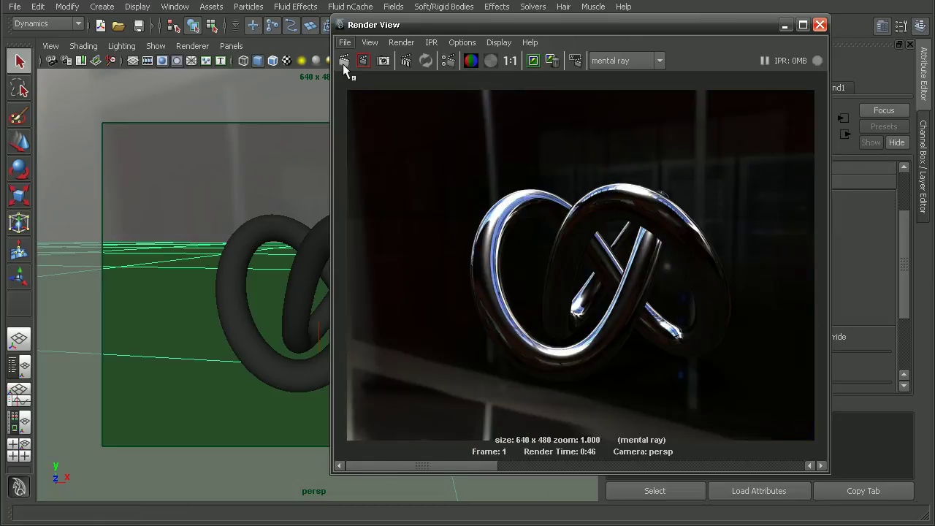
Display the alpha channel and examine the shadow beneath the knot up close.
click(490, 60)
alt+middle_drag(577, 328, 585, 225)
alt+right_drag(585, 225, 883, 276)
alt+middle_drag(413, 271, 482, 278)
alt+right_drag(483, 278, 680, 282)
alt+middle_drag(459, 282, 637, 289)
alt+middle_drag(739, 368, 683, 325)
alt+right_drag(762, 328, 542, 299)
alt+middle_drag(543, 299, 545, 325)
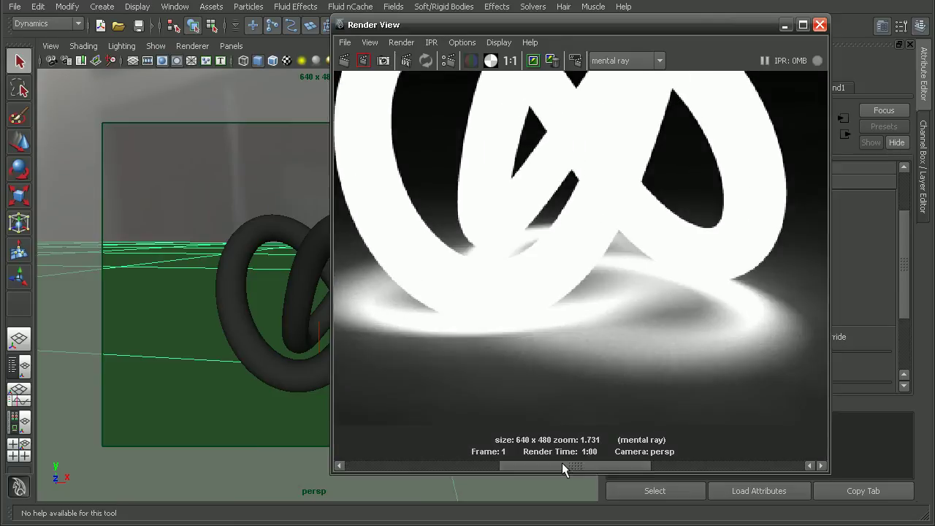
Compare the shadow's alpha in the stored previous render with the newest render, then view the whole frame.
click(559, 466)
alt+middle_drag(442, 320, 725, 324)
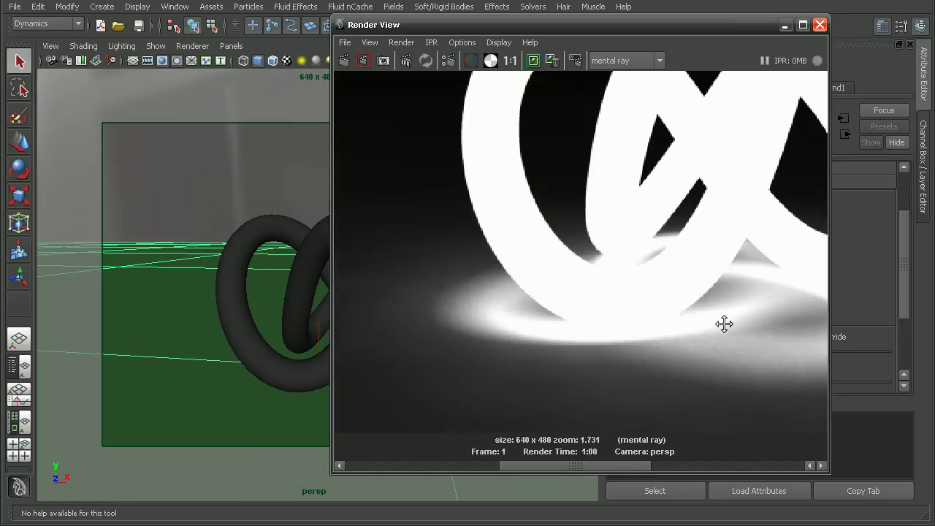
alt+middle_drag(561, 327, 597, 323)
drag(587, 469, 461, 468)
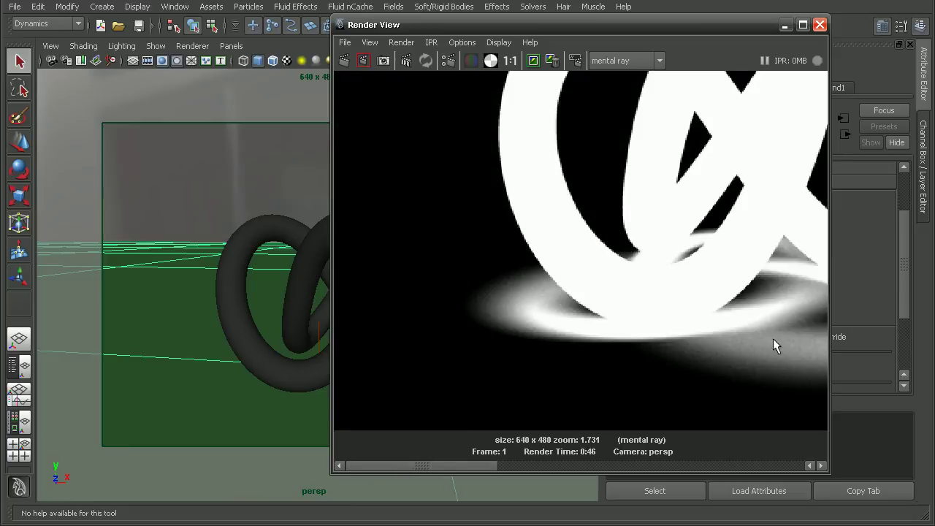
alt+right_drag(772, 345, 537, 321)
alt+middle_drag(686, 265, 629, 338)
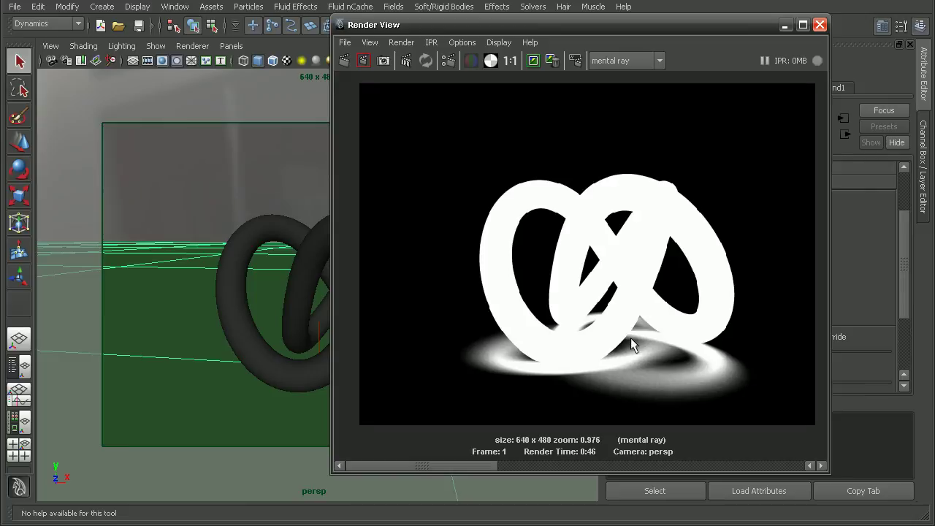
View the render in colour, move its window clear of the plane's render stats, and display the alpha channel again.
click(470, 61)
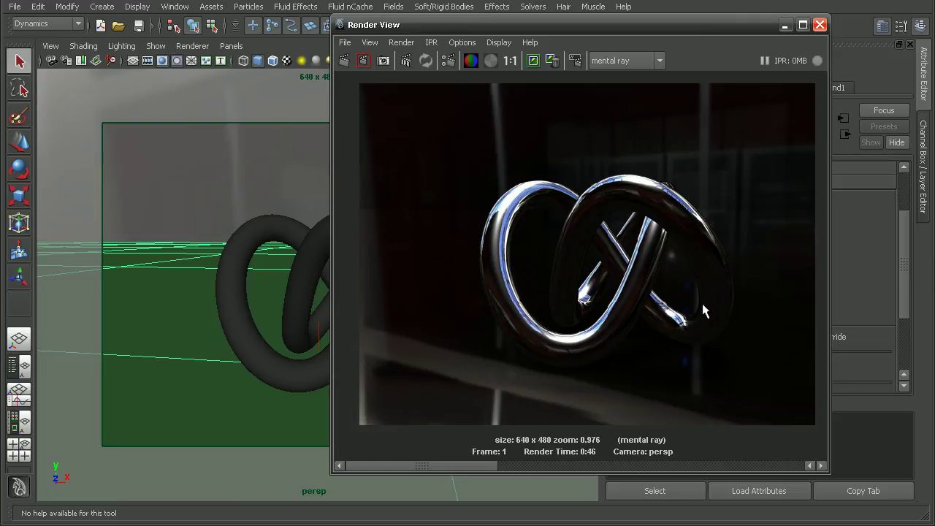
drag(673, 27, 490, 31)
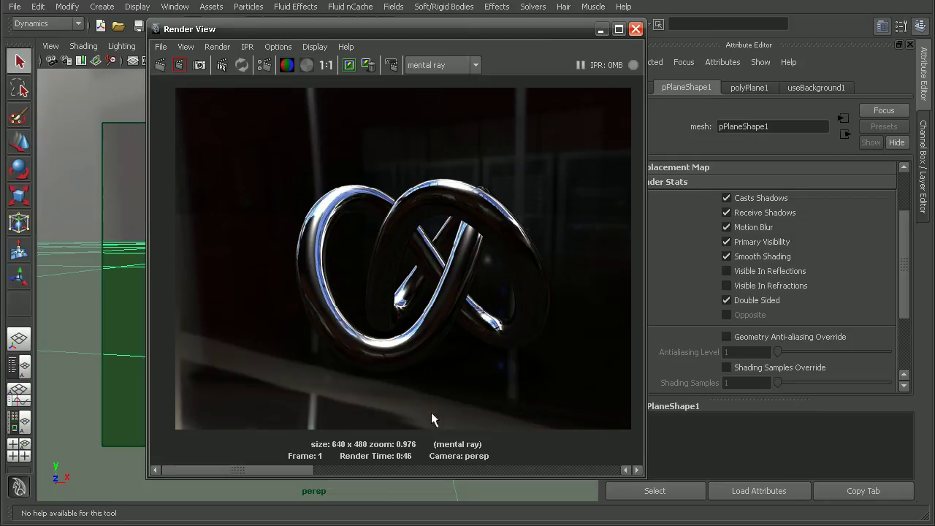
click(306, 64)
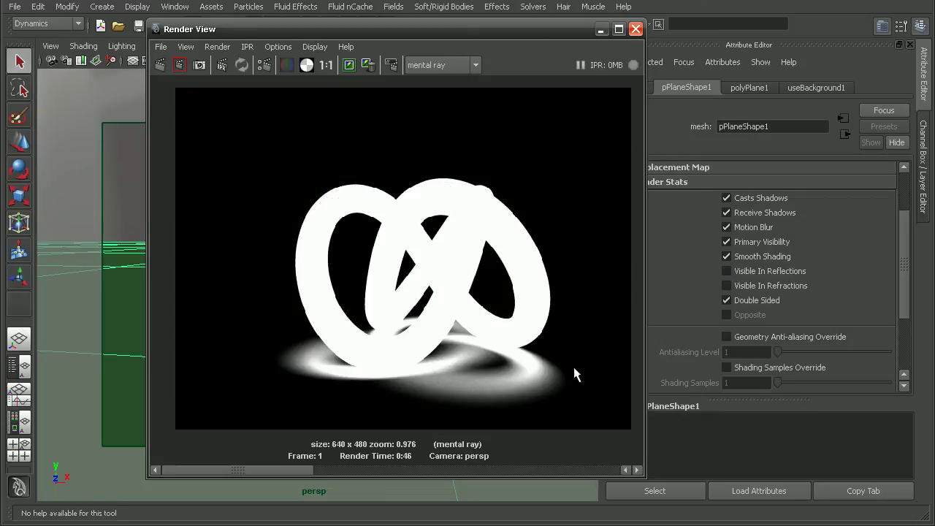